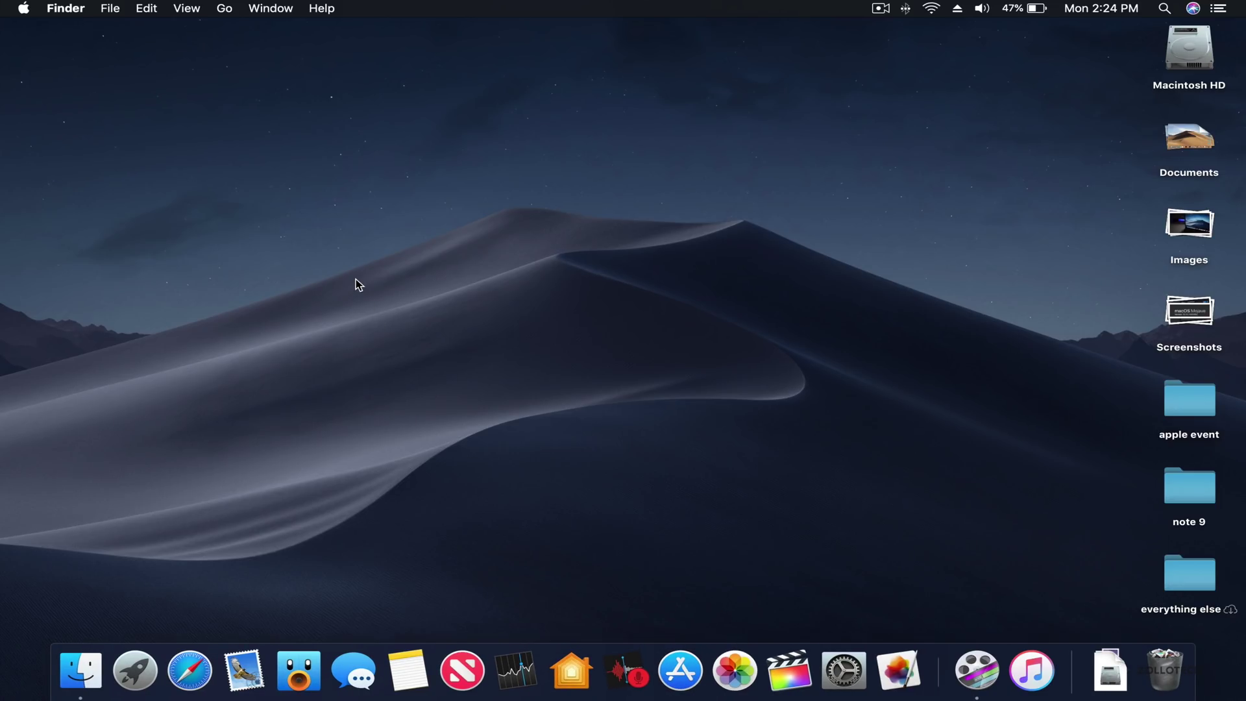
- Confirm About This Mac shows macOS Mojave 10.14 (18A389), then open Software Update
{"action": "left_click", "coordinate": [24, 10]}
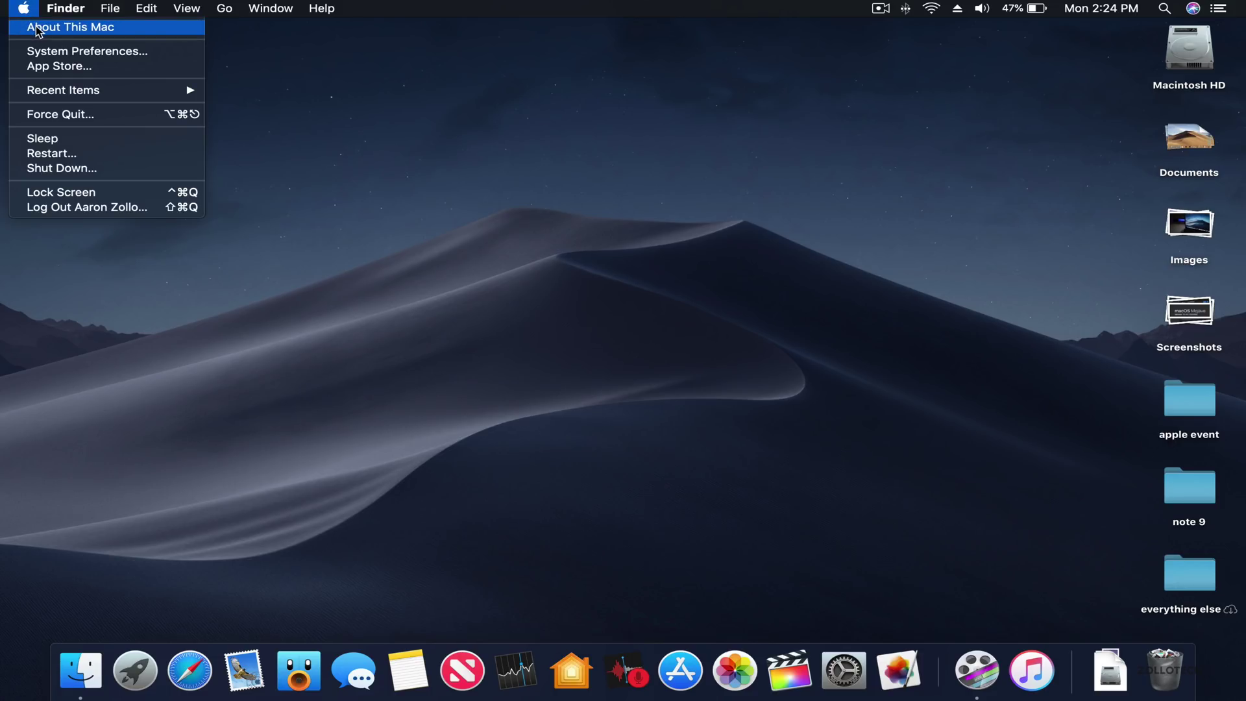
{"action": "left_click", "coordinate": [39, 32]}
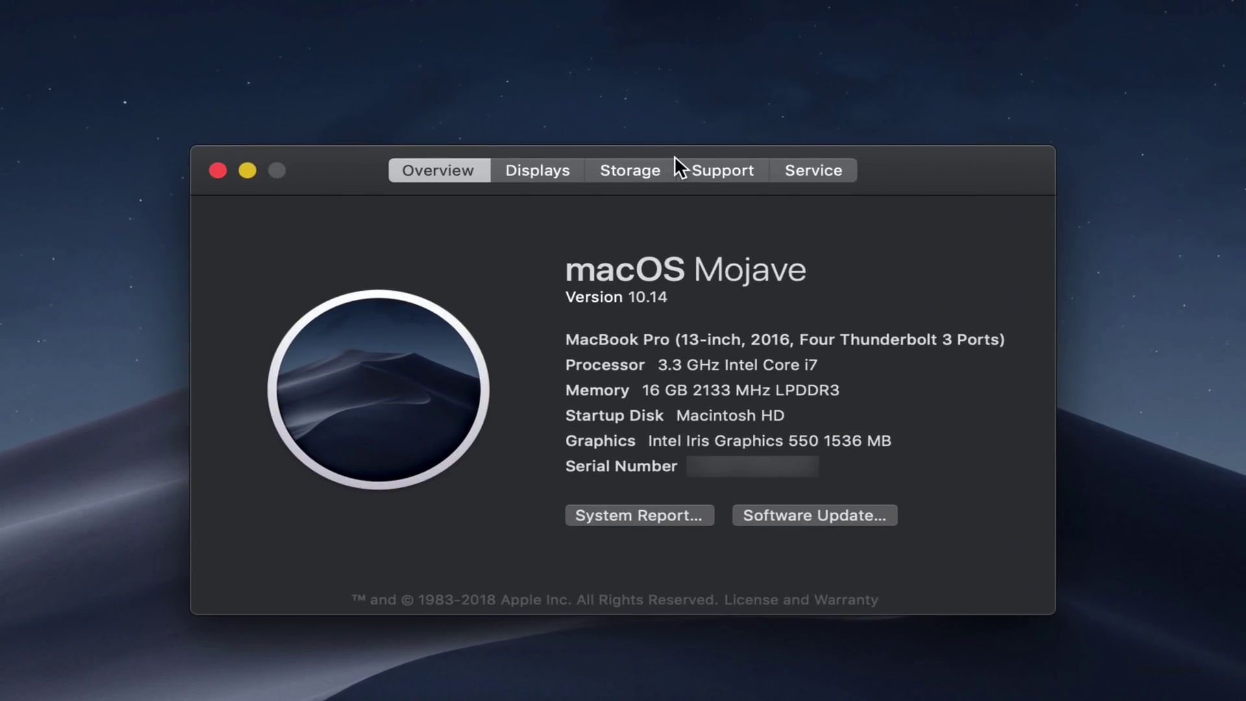
{"action": "left_click", "coordinate": [623, 294]}
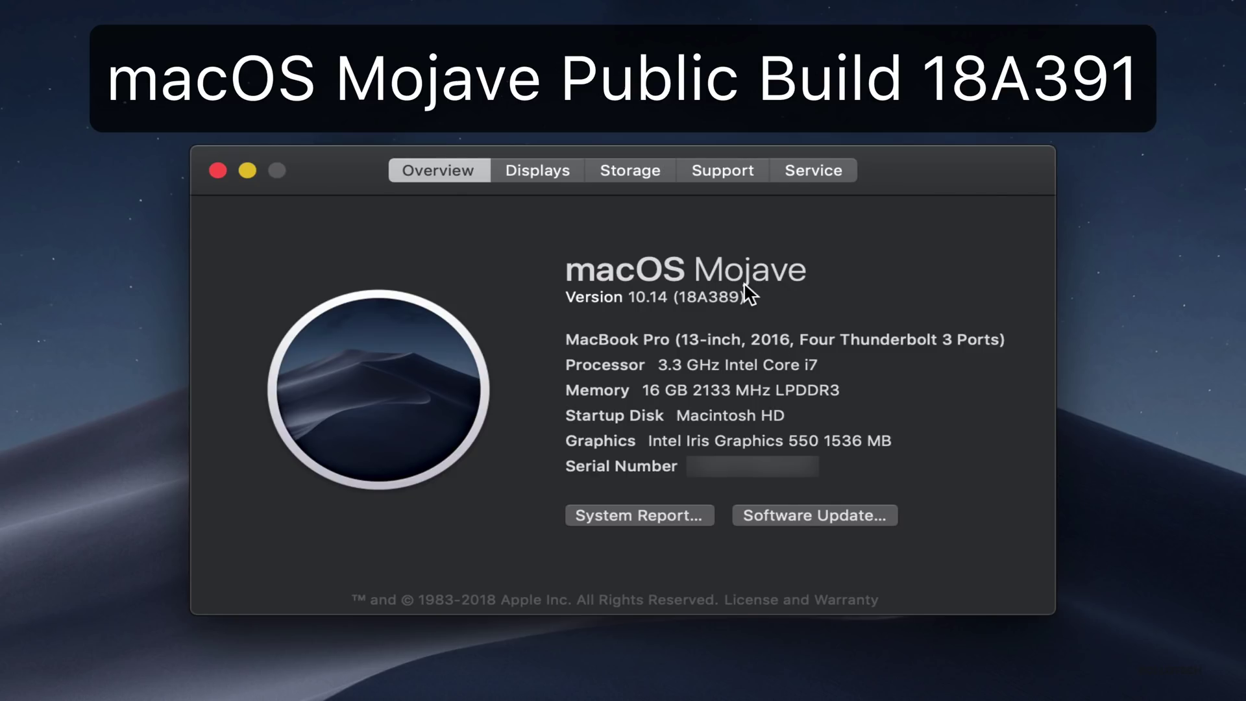
{"action": "left_click", "coordinate": [853, 516]}
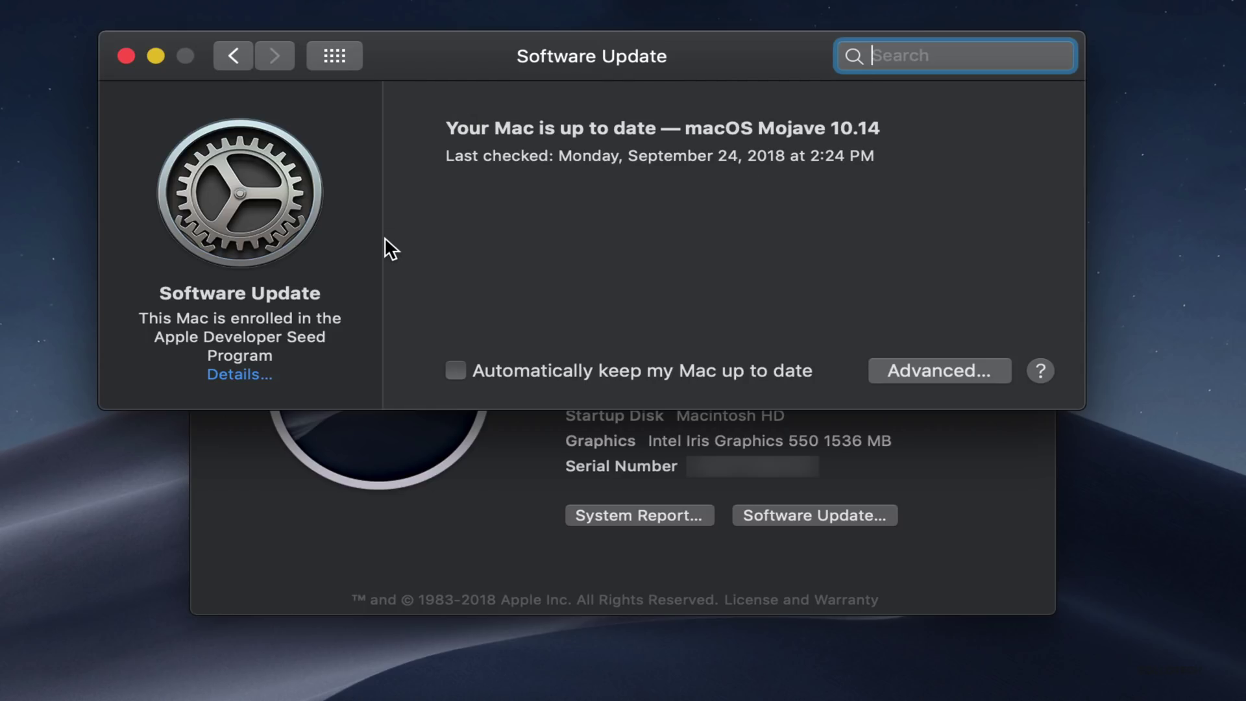
- Restore default update settings to leave the Apple Developer Seed Program
{"action": "left_click", "coordinate": [244, 380]}
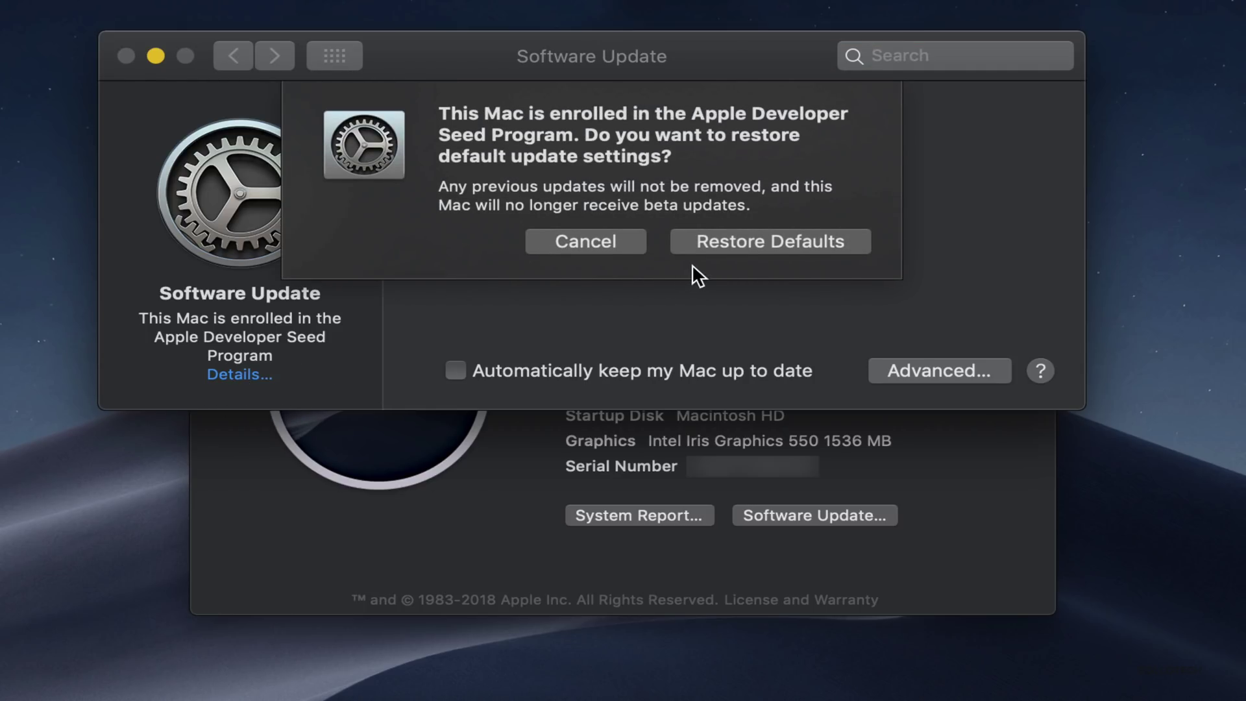
{"action": "left_click", "coordinate": [733, 242]}
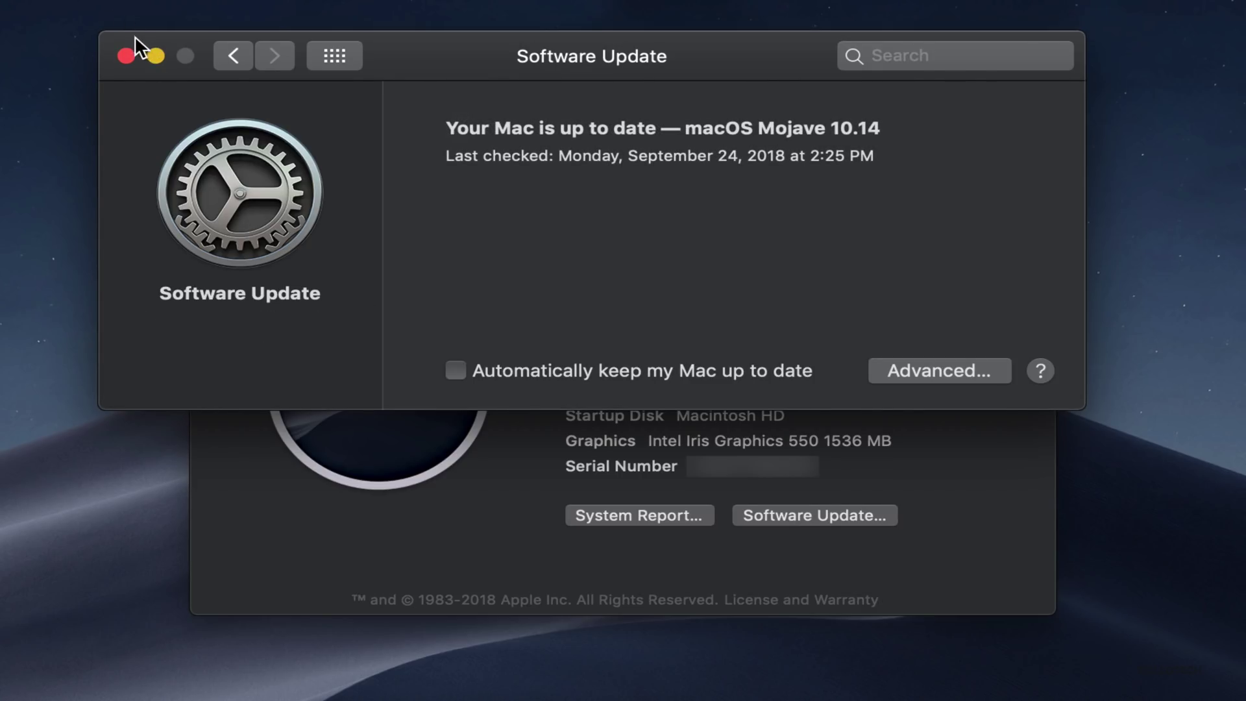
- Close Software Update, search the App Store for 'mojave', and open macOS Mojave's page
{"action": "left_click", "coordinate": [124, 54]}
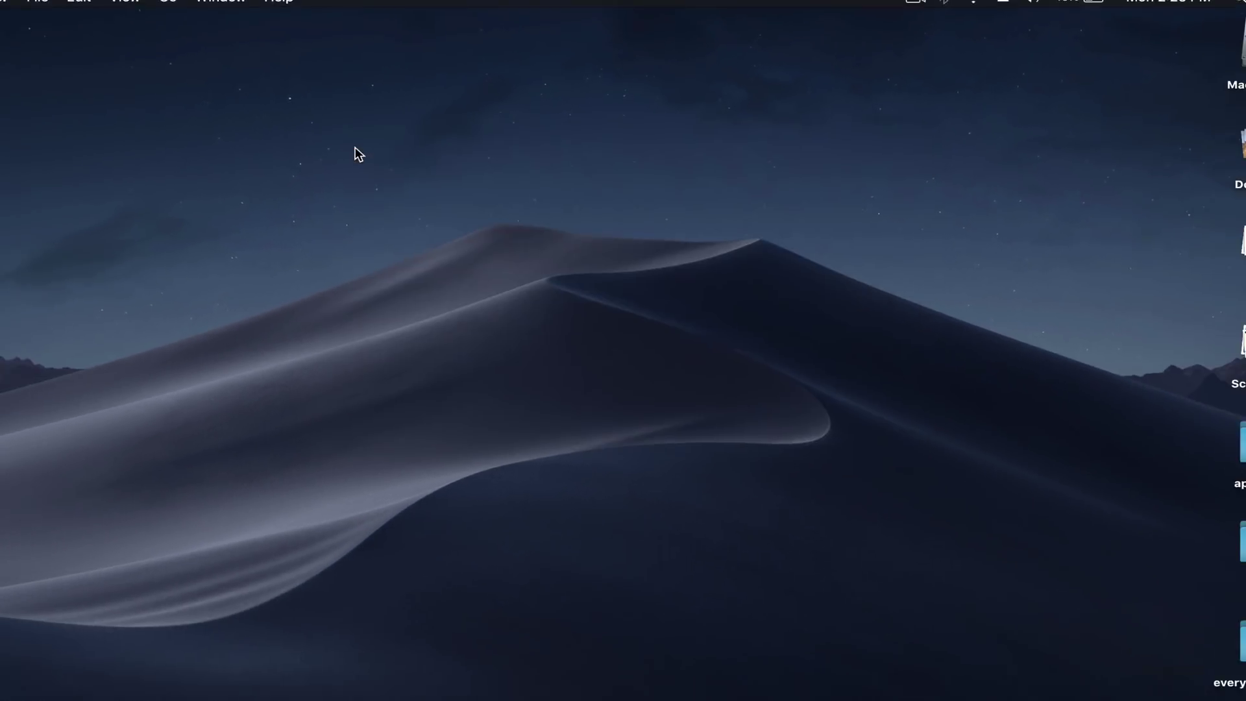
{"action": "left_click", "coordinate": [681, 670]}
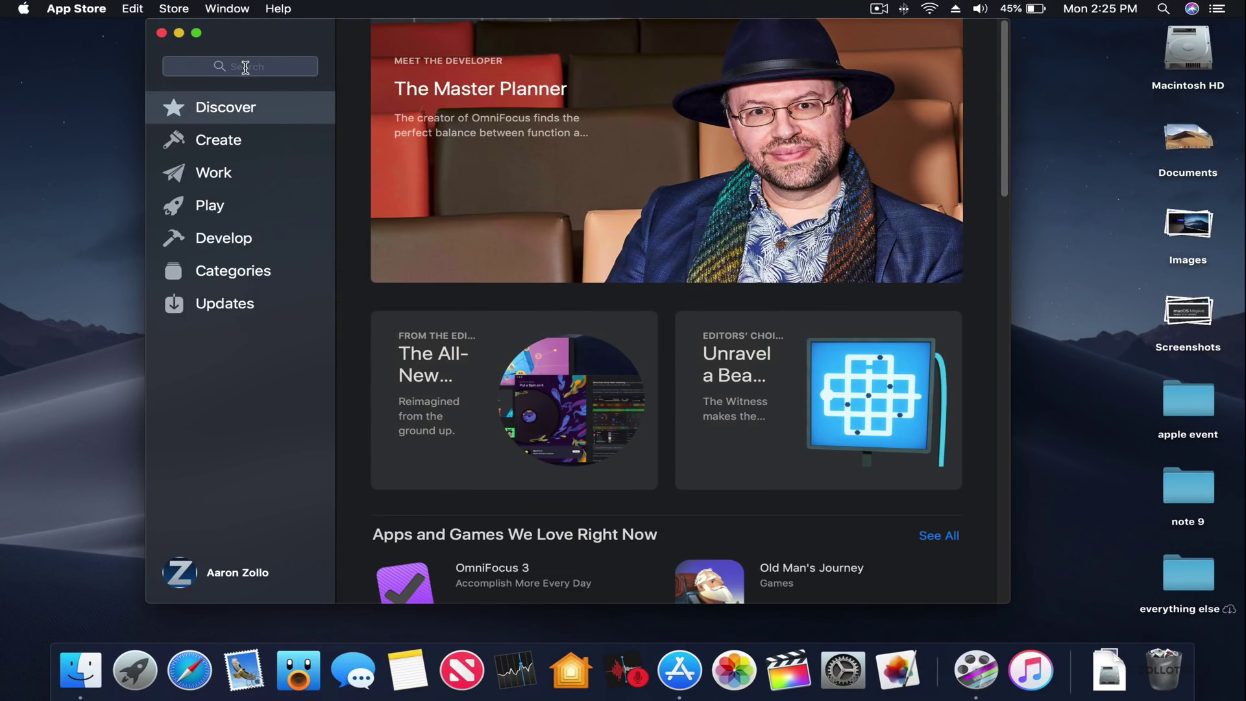
{"action": "left_click", "coordinate": [246, 67]}
{"action": "type", "text": "mojav"}
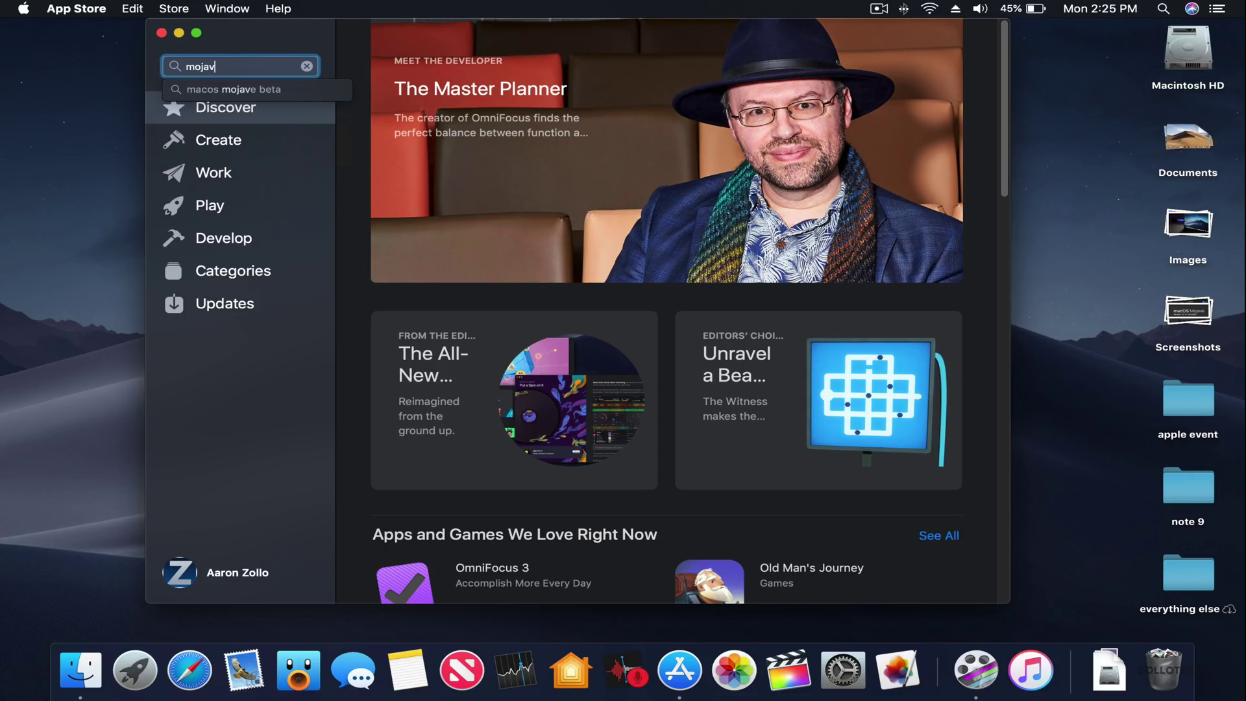
{"action": "type", "text": "e"}
{"action": "key", "text": "Return"}
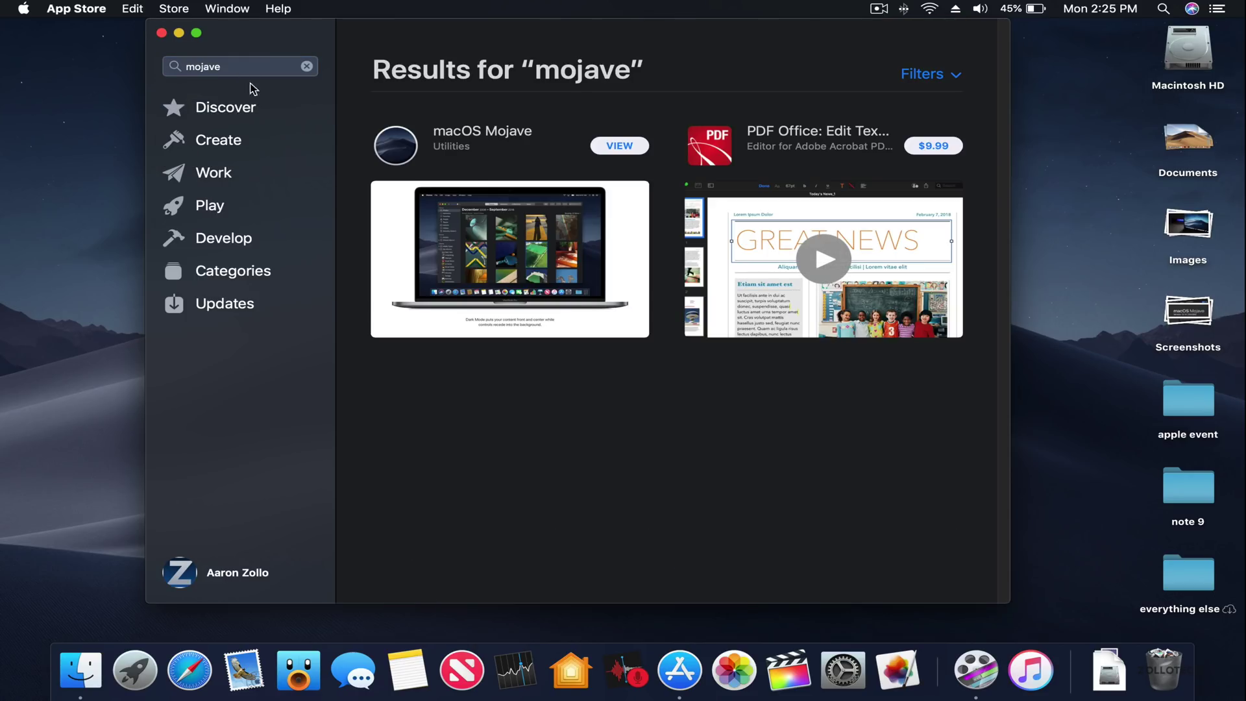
{"action": "left_click", "coordinate": [620, 146]}
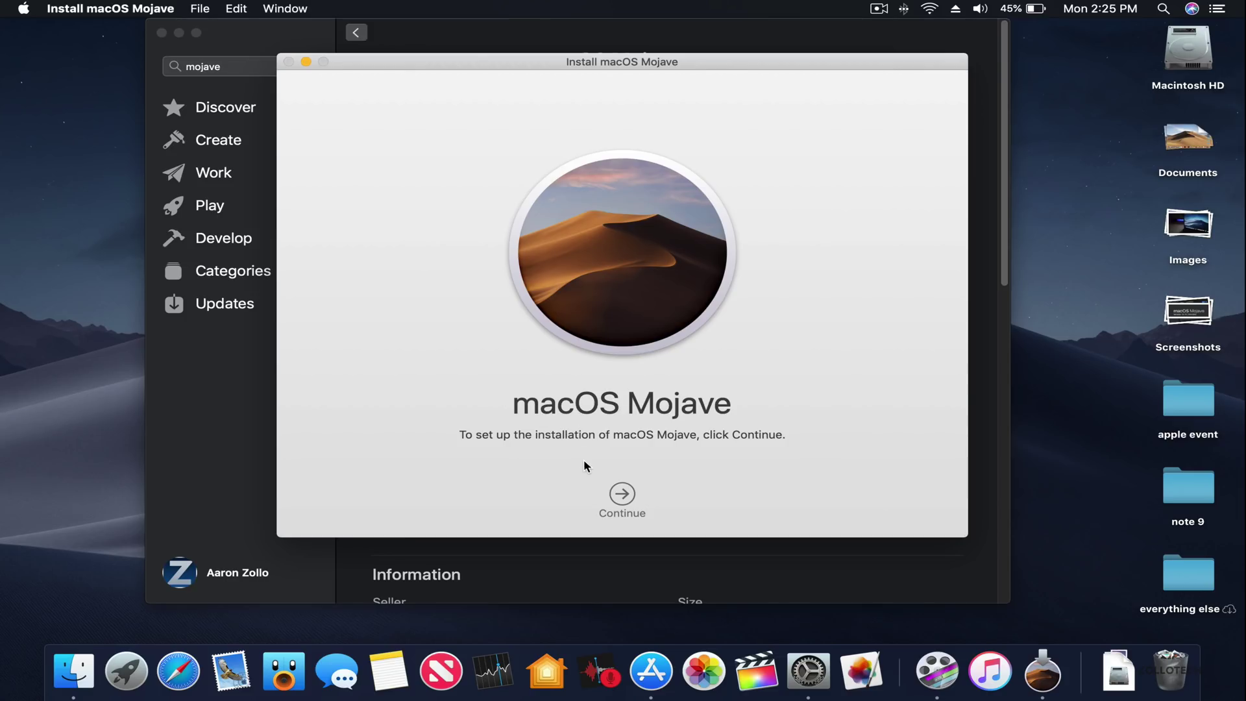
- Accept the macOS Mojave software license agreement
{"action": "left_click", "coordinate": [625, 497]}
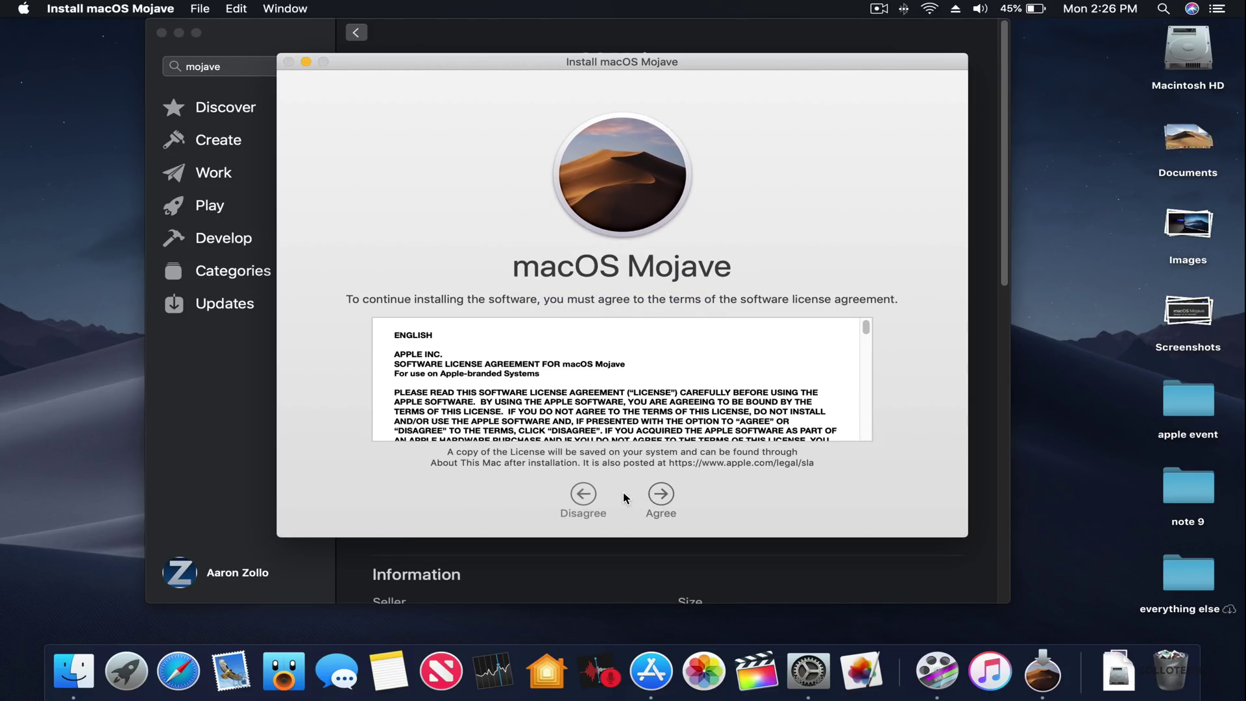
{"action": "left_click", "coordinate": [664, 498]}
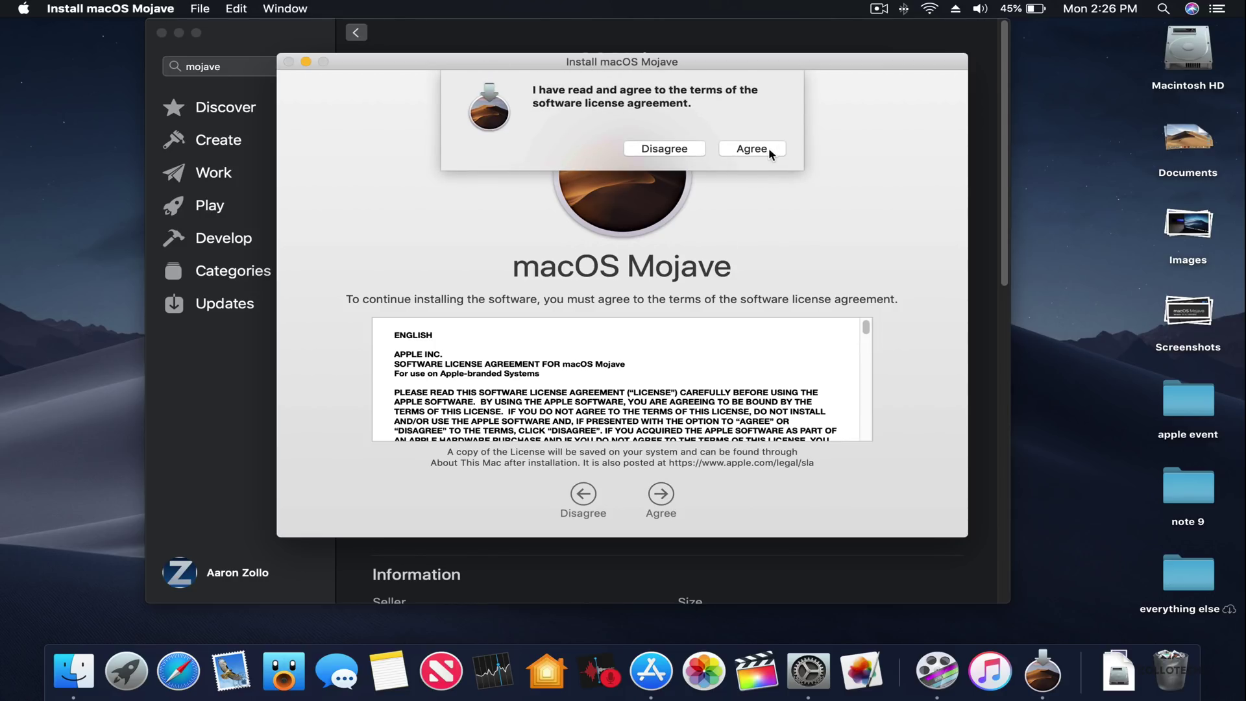
{"action": "left_click", "coordinate": [752, 150]}
- Start installing macOS Mojave on Macintosh HD, declining the offer to cancel
{"action": "left_click", "coordinate": [663, 498]}
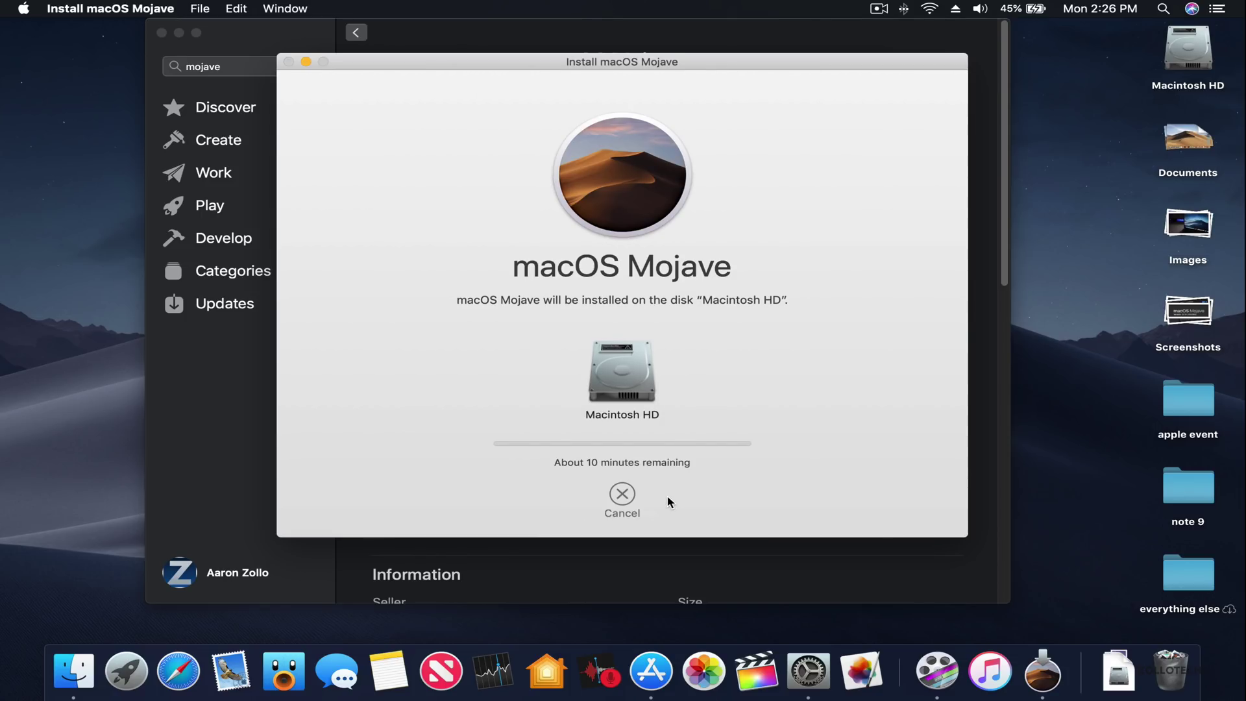
{"action": "left_click", "coordinate": [623, 498]}
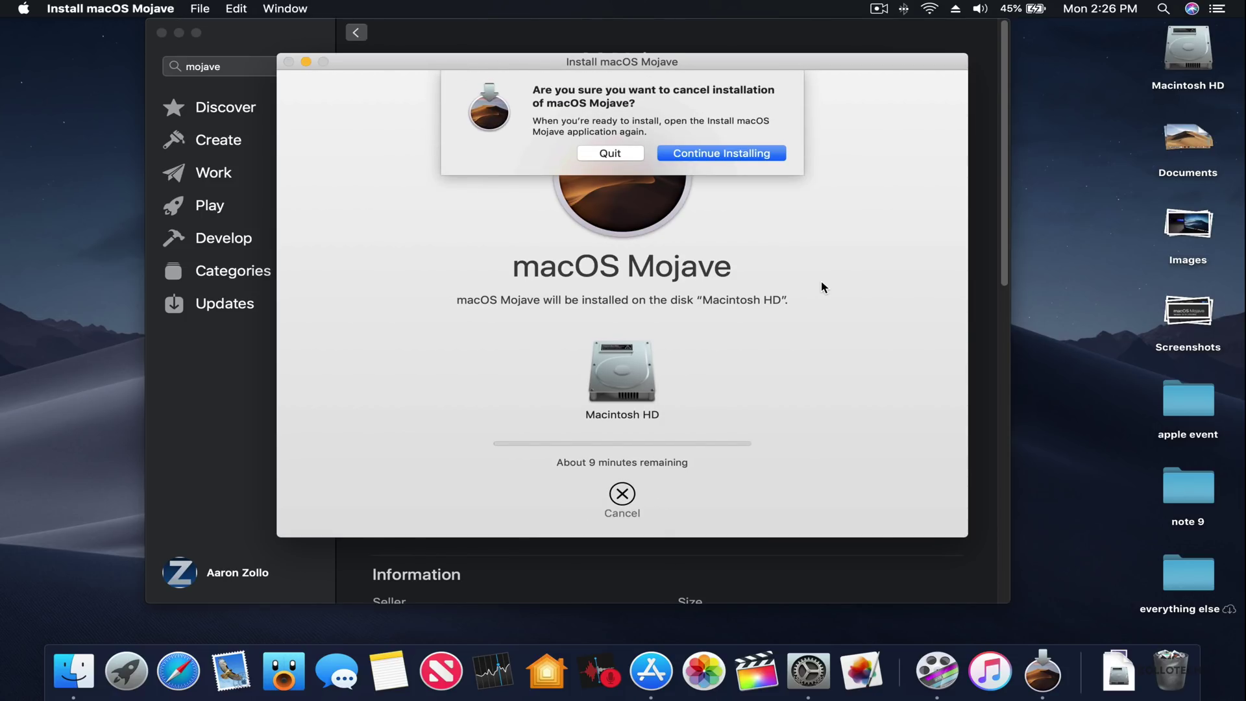
{"action": "left_click", "coordinate": [734, 152]}
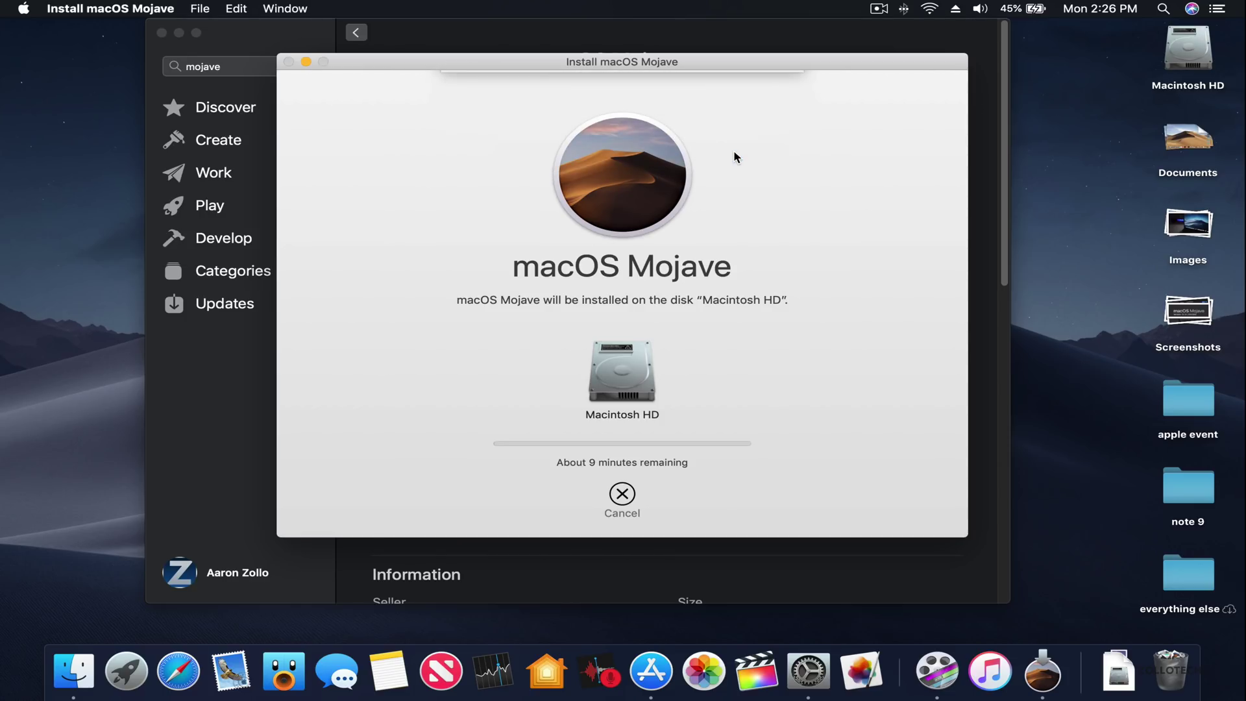